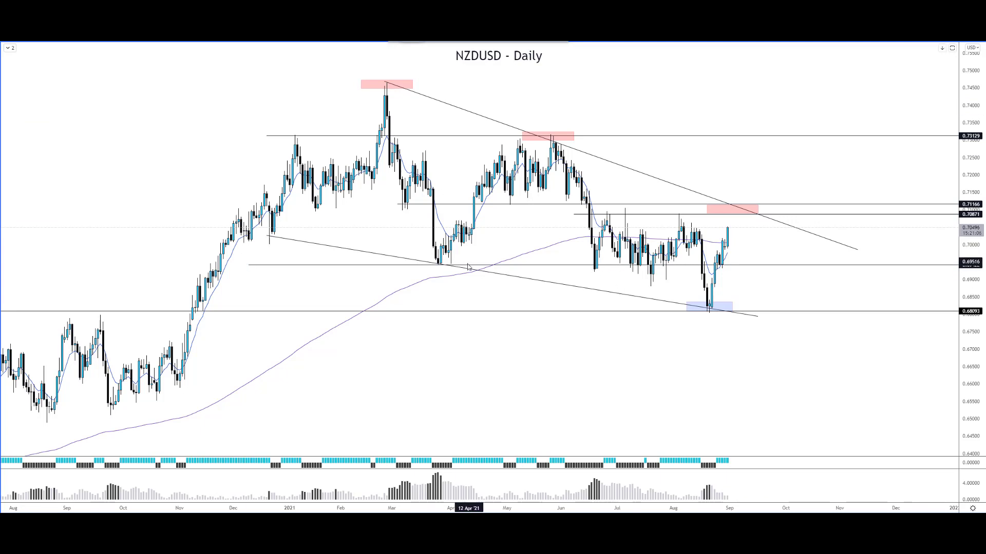
- Circle the late-March lows and the two July lows near the 0.69422 support
{"action": "left_click_drag", "start_coordinate": [444, 259], "coordinate": [447, 263]}
{"action": "mouse_move", "coordinate": [630, 262]}
{"action": "left_mouse_down"}
{"action": "mouse_move", "coordinate": [585, 274]}
{"action": "mouse_move", "coordinate": [674, 266]}
{"action": "mouse_move", "coordinate": [660, 261]}
{"action": "left_mouse_up"}
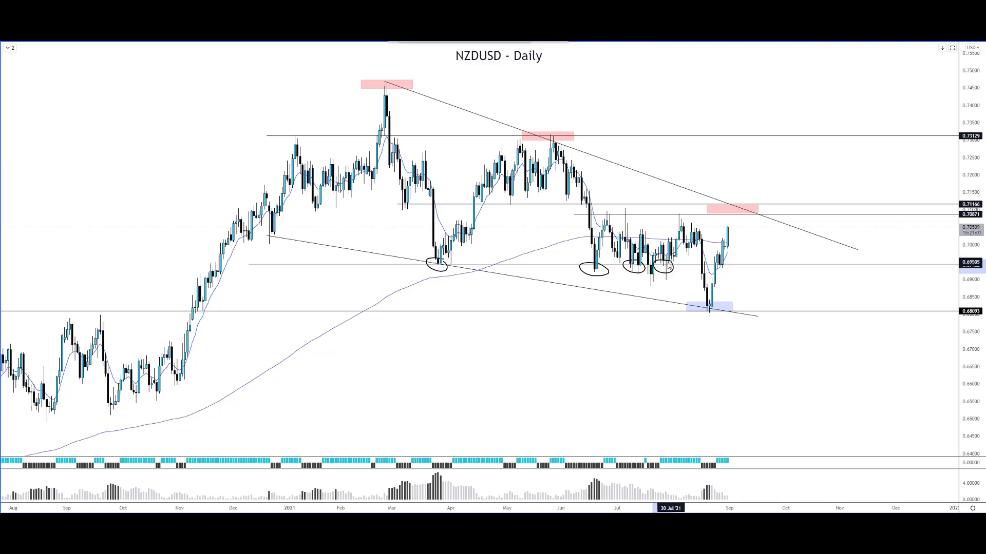
{"action": "left_click", "coordinate": [721, 264]}
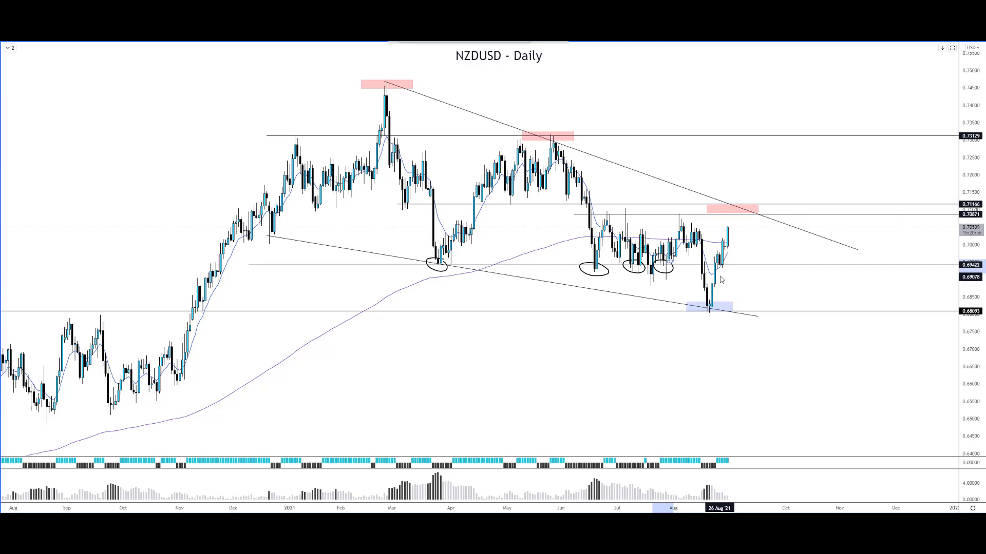
- Sketch a rising path from the recent low, circle its pullback, and ring the red resistance zone
{"action": "mouse_move", "coordinate": [728, 266]}
{"action": "left_mouse_down"}
{"action": "mouse_move", "coordinate": [738, 232]}
{"action": "mouse_move", "coordinate": [747, 232]}
{"action": "left_mouse_up"}
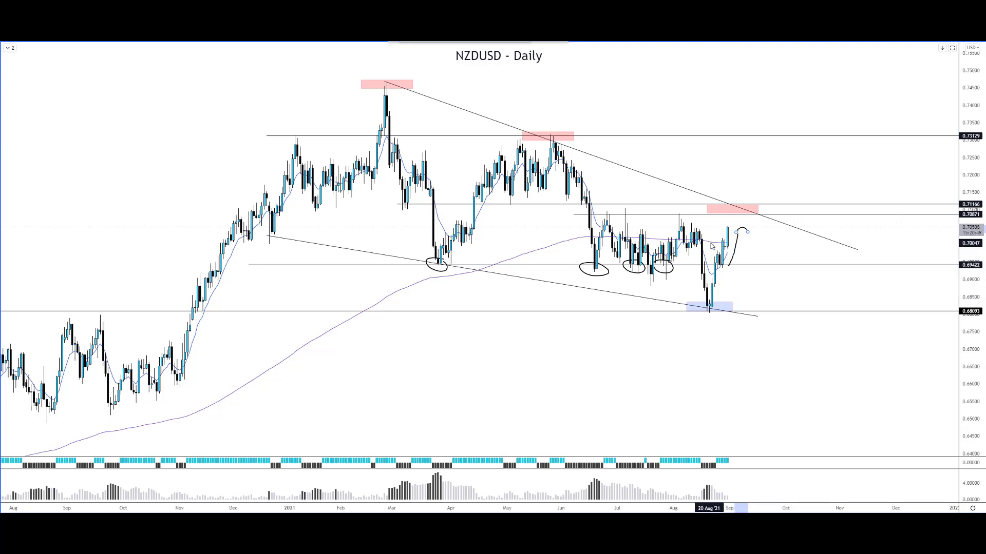
{"action": "left_click_drag", "start_coordinate": [715, 244], "coordinate": [714, 247]}
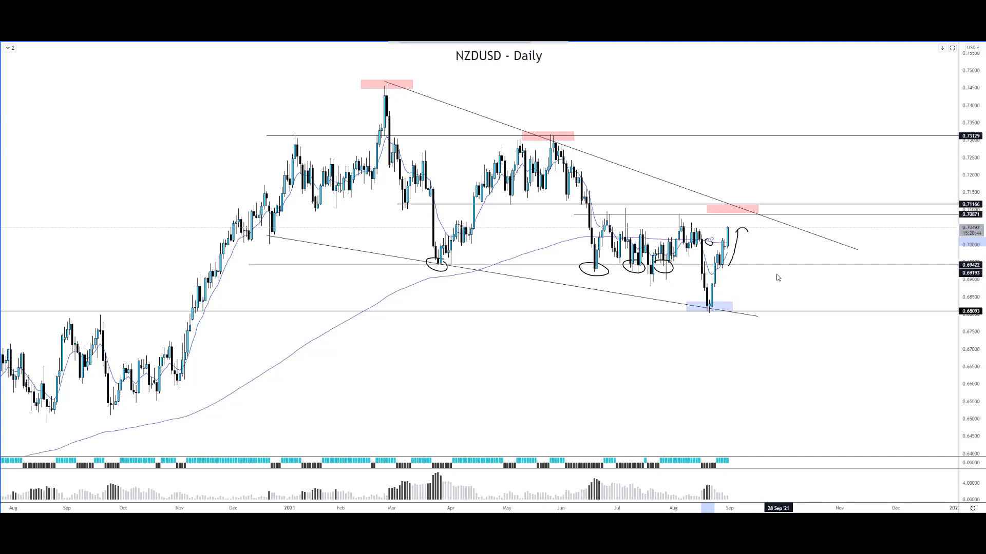
{"action": "left_click", "coordinate": [720, 212]}
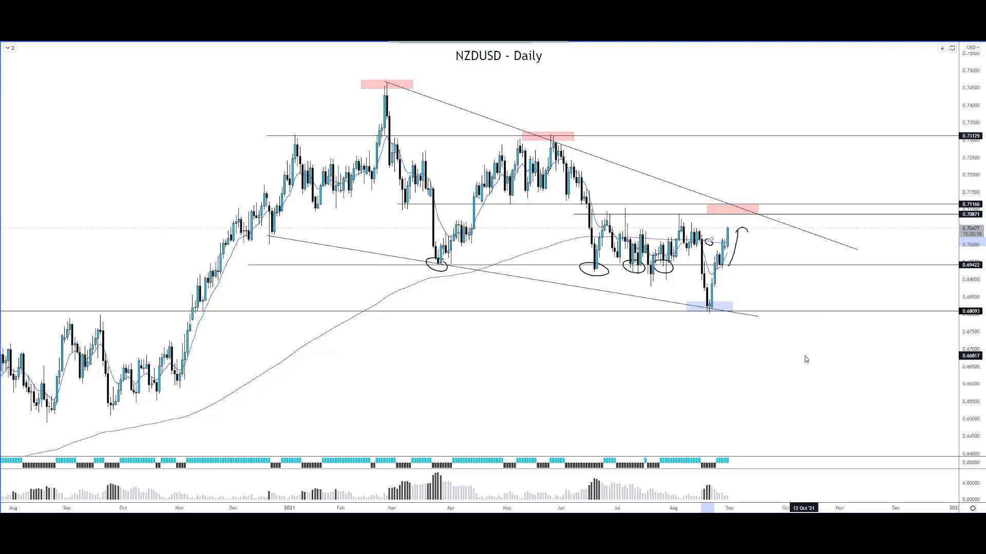
{"action": "mouse_move", "coordinate": [693, 204]}
{"action": "left_mouse_down"}
{"action": "mouse_move", "coordinate": [719, 220]}
{"action": "mouse_move", "coordinate": [692, 202]}
{"action": "left_mouse_up"}
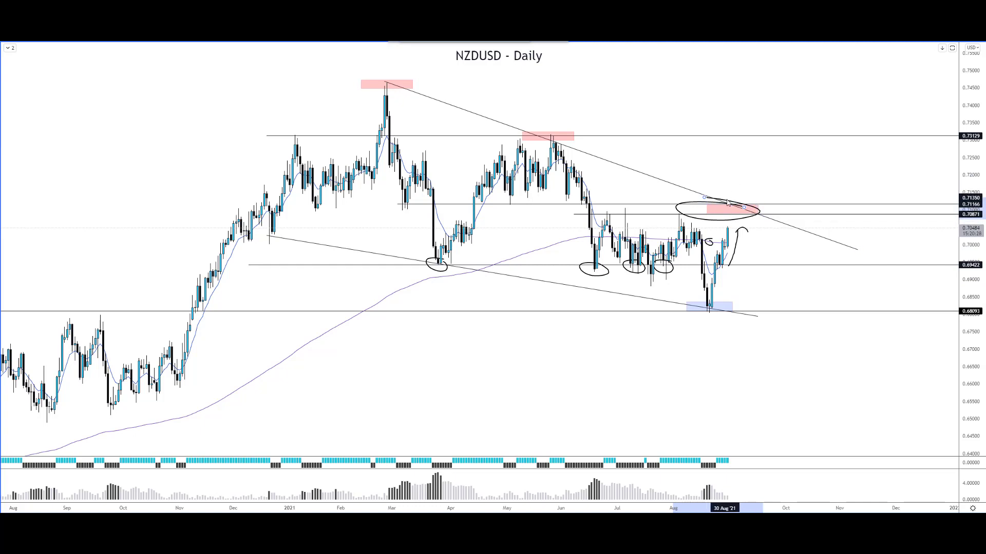
- Draw an upward arrow toward 0.73129 and circle the January high
{"action": "mouse_move", "coordinate": [731, 191]}
{"action": "left_mouse_down"}
{"action": "mouse_move", "coordinate": [740, 135]}
{"action": "mouse_move", "coordinate": [747, 143]}
{"action": "left_mouse_up"}
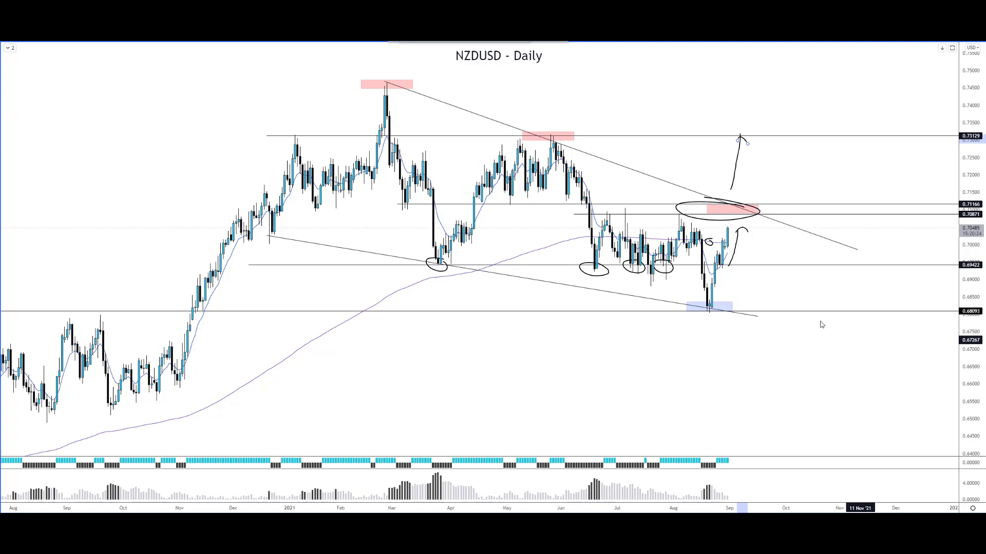
{"action": "left_click_drag", "start_coordinate": [301, 133], "coordinate": [298, 135]}
{"action": "left_click", "coordinate": [294, 137]}
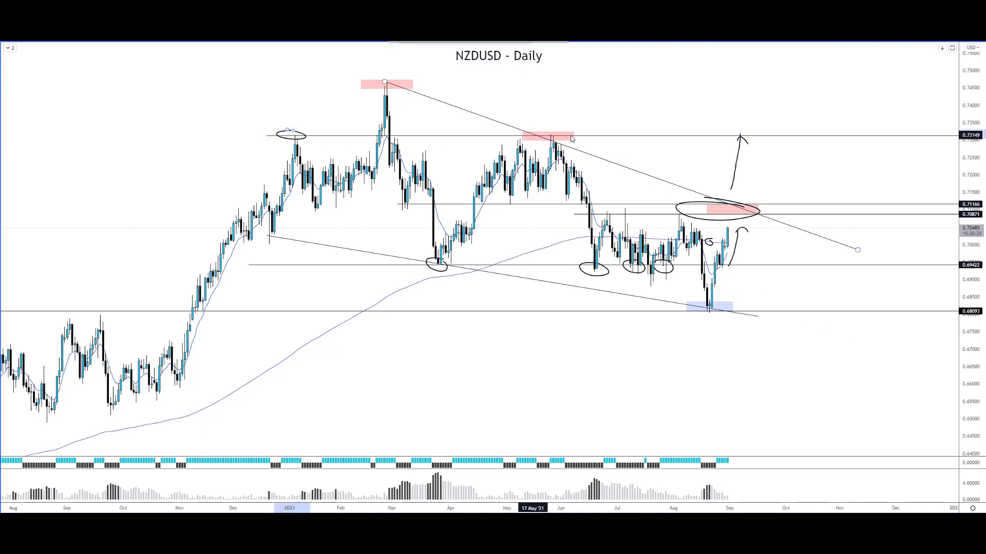
- Circle the May and February highs and sketch the drop from February's peak
{"action": "left_click_drag", "start_coordinate": [560, 135], "coordinate": [549, 131]}
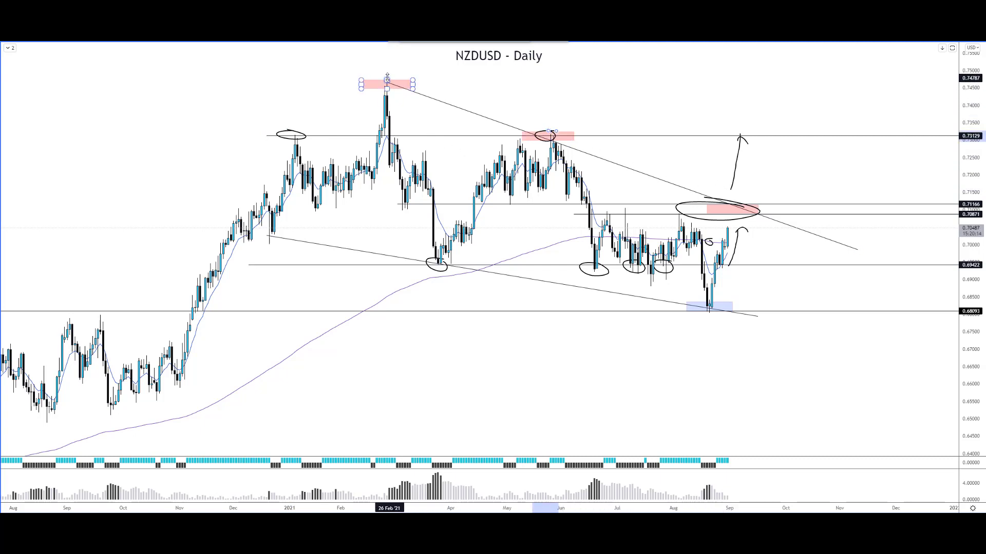
{"action": "left_click_drag", "start_coordinate": [387, 77], "coordinate": [393, 86]}
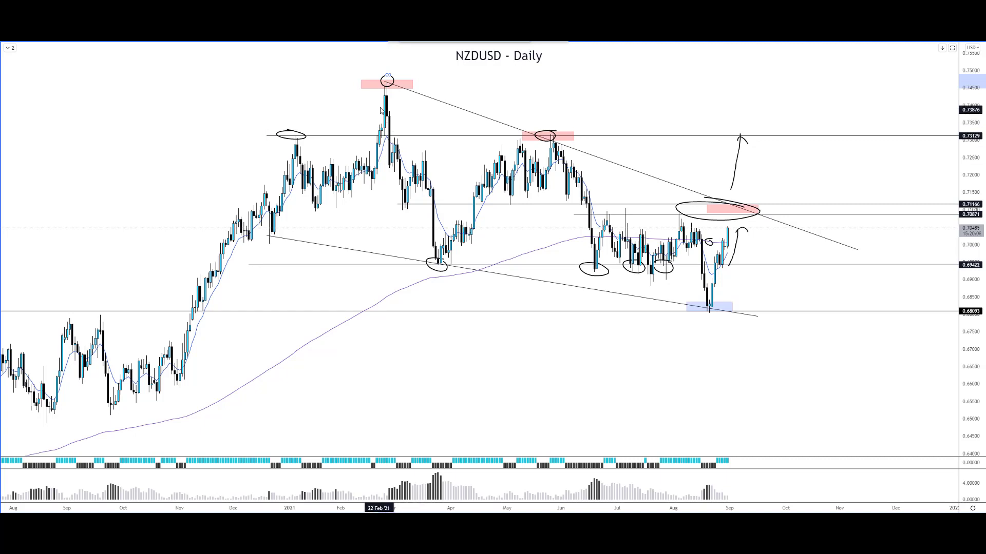
{"action": "mouse_move", "coordinate": [394, 93]}
{"action": "left_mouse_down"}
{"action": "mouse_move", "coordinate": [399, 140]}
{"action": "mouse_move", "coordinate": [412, 137]}
{"action": "left_mouse_up"}
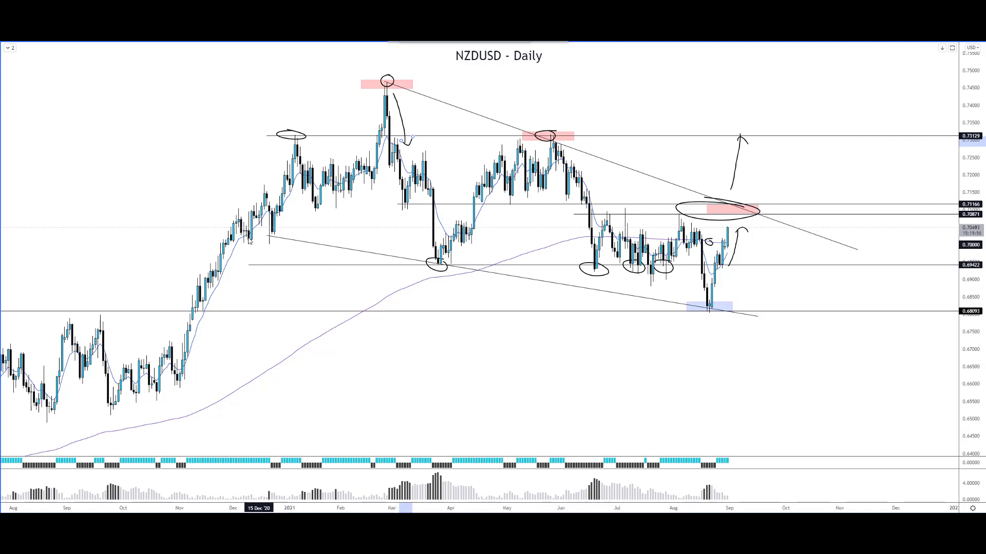
- Thickly retrace both wedge trendlines, draw the arching autumn rally curve, and circle the breakout point
{"action": "left_click_drag", "start_coordinate": [229, 226], "coordinate": [852, 329]}
{"action": "left_click_drag", "start_coordinate": [354, 66], "coordinate": [909, 257]}
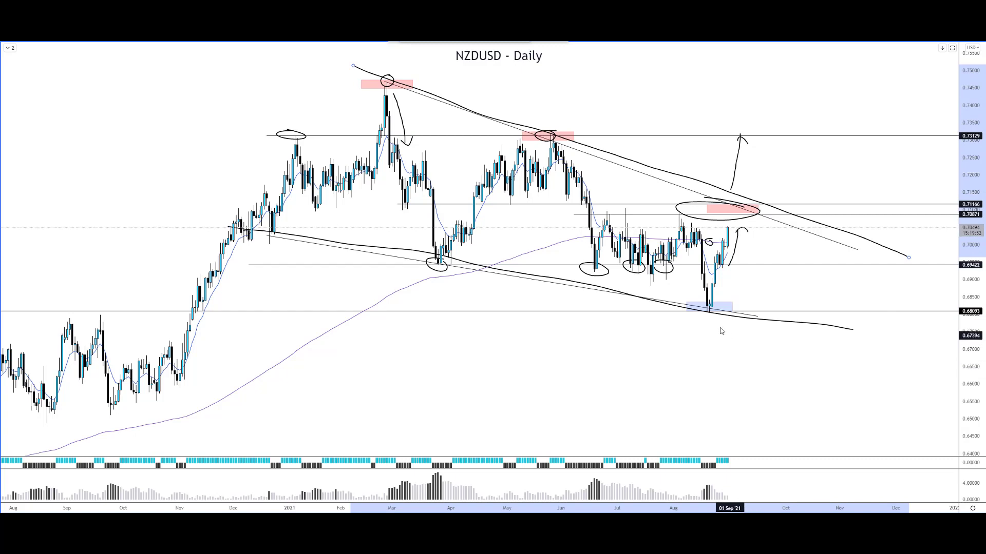
{"action": "left_click_drag", "start_coordinate": [32, 416], "coordinate": [285, 82]}
{"action": "left_click_drag", "start_coordinate": [230, 105], "coordinate": [323, 101]}
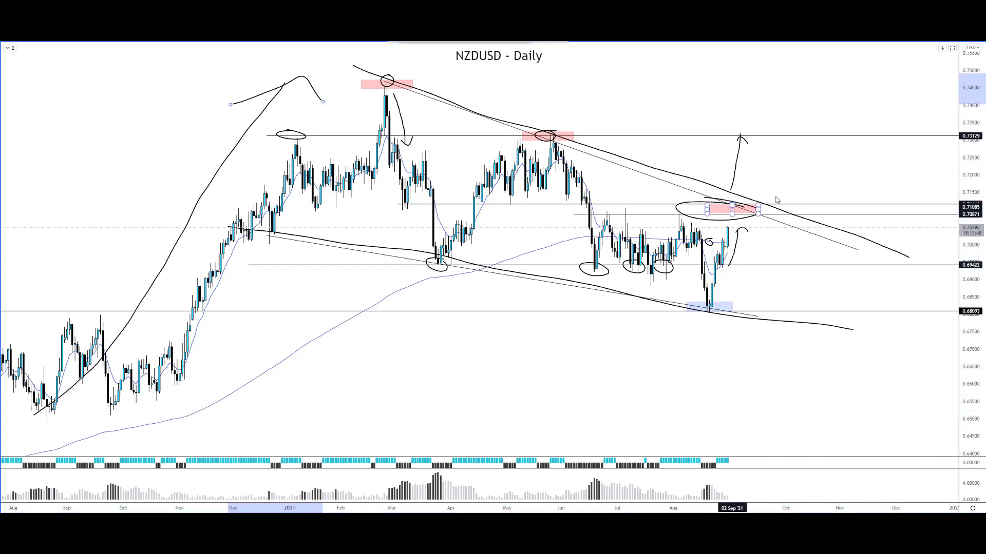
{"action": "mouse_move", "coordinate": [738, 188]}
{"action": "left_mouse_down"}
{"action": "mouse_move", "coordinate": [755, 197]}
{"action": "mouse_move", "coordinate": [745, 191]}
{"action": "left_mouse_up"}
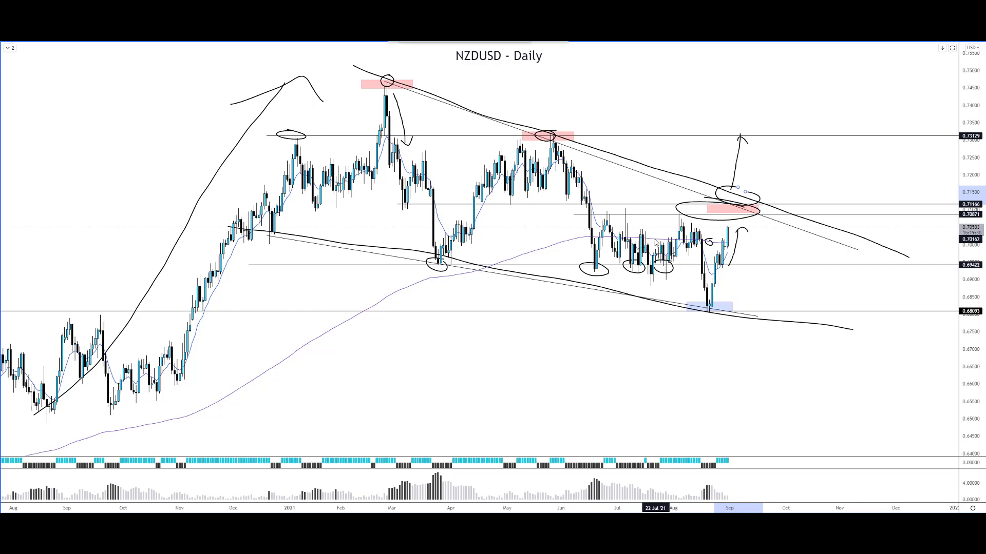
- Mark the recent range with a horizontal line, a circle around two highs, and a box
{"action": "mouse_move", "coordinate": [557, 233]}
{"action": "left_mouse_down"}
{"action": "mouse_move", "coordinate": [768, 235]}
{"action": "mouse_move", "coordinate": [766, 247]}
{"action": "left_mouse_up"}
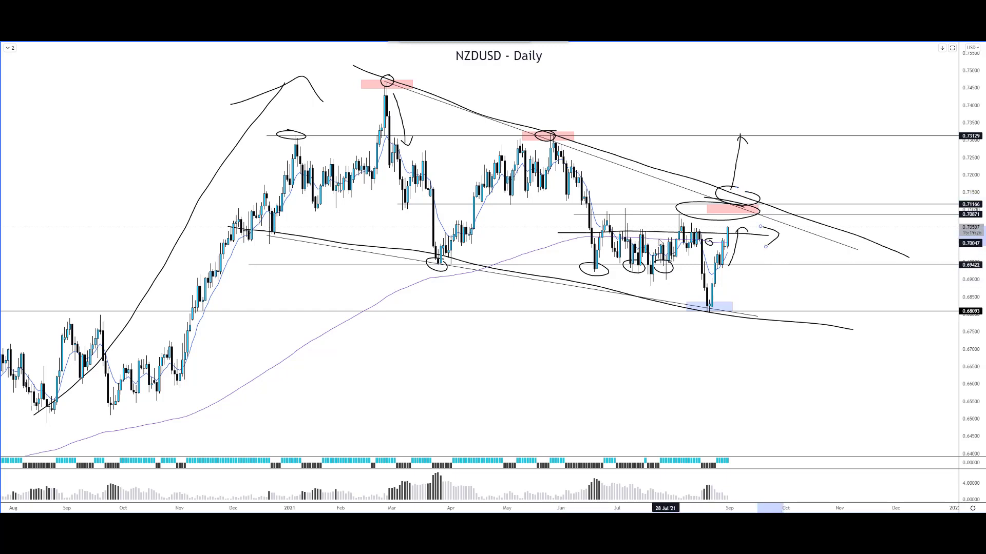
{"action": "mouse_move", "coordinate": [626, 211]}
{"action": "left_mouse_down"}
{"action": "mouse_move", "coordinate": [697, 221]}
{"action": "mouse_move", "coordinate": [683, 207]}
{"action": "left_mouse_up"}
{"action": "mouse_move", "coordinate": [574, 214]}
{"action": "left_mouse_down"}
{"action": "mouse_move", "coordinate": [579, 266]}
{"action": "mouse_move", "coordinate": [726, 265]}
{"action": "mouse_move", "coordinate": [699, 209]}
{"action": "mouse_move", "coordinate": [538, 221]}
{"action": "left_mouse_up"}
- Hatch the range box with diagonal strokes, then undo the range markings with Ctrl+Z
{"action": "left_click_drag", "start_coordinate": [637, 205], "coordinate": [600, 252]}
{"action": "left_click_drag", "start_coordinate": [703, 205], "coordinate": [678, 242]}
{"action": "left_click_drag", "start_coordinate": [819, 206], "coordinate": [793, 251]}
{"action": "left_click_drag", "start_coordinate": [865, 213], "coordinate": [839, 263]}
{"action": "left_click_drag", "start_coordinate": [740, 265], "coordinate": [788, 221]}
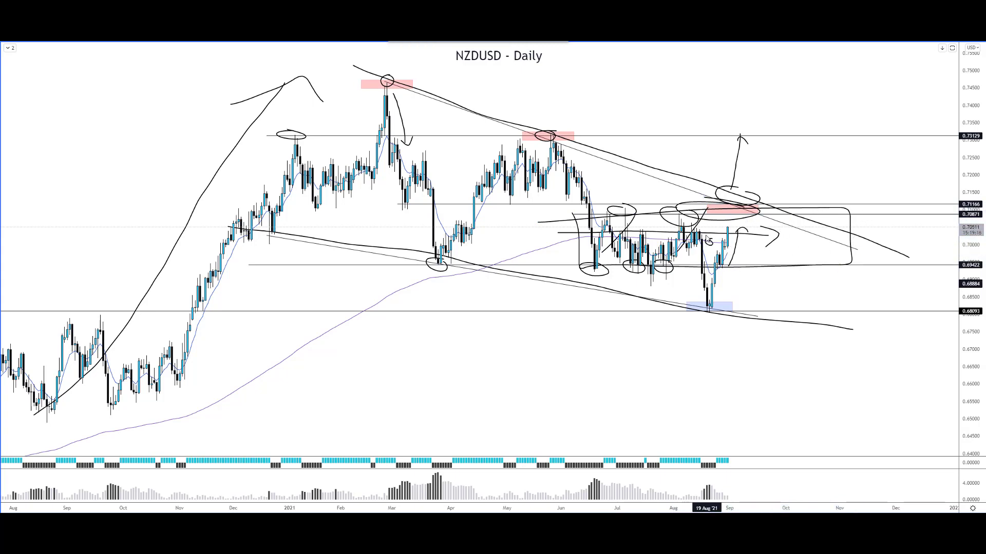
{"action": "key", "text": "ctrl+z"}
{"action": "key", "text": "ctrl+z"}
{"action": "key", "text": "ctrl+z"}
{"action": "key", "text": "ctrl+z"}
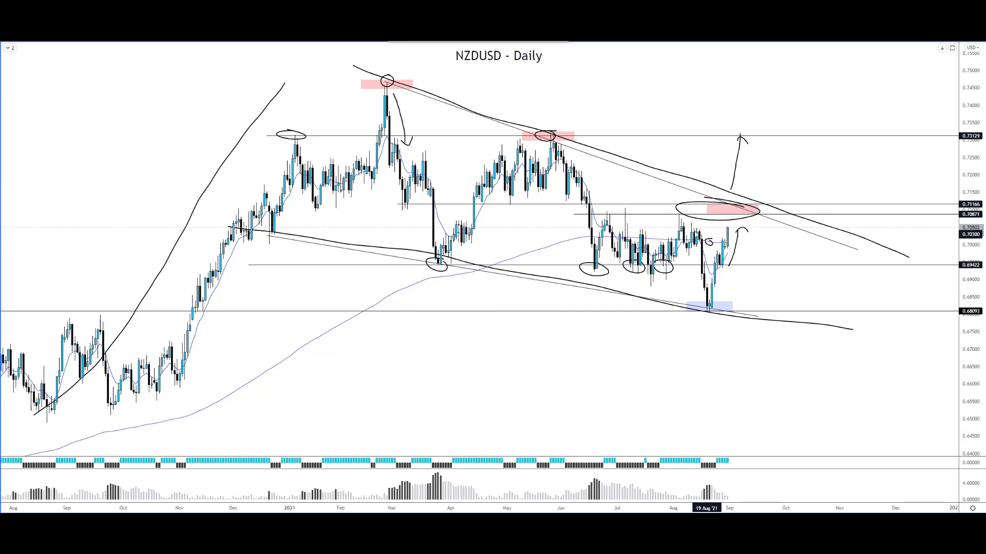
- Sketch a zigzag path past the wedge and circle projected breaks at 0.69422 and the lower trendline
{"action": "mouse_move", "coordinate": [740, 232]}
{"action": "left_mouse_down"}
{"action": "mouse_move", "coordinate": [757, 212]}
{"action": "mouse_move", "coordinate": [783, 257]}
{"action": "mouse_move", "coordinate": [826, 225]}
{"action": "mouse_move", "coordinate": [847, 251]}
{"action": "mouse_move", "coordinate": [884, 174]}
{"action": "mouse_move", "coordinate": [904, 186]}
{"action": "left_mouse_up"}
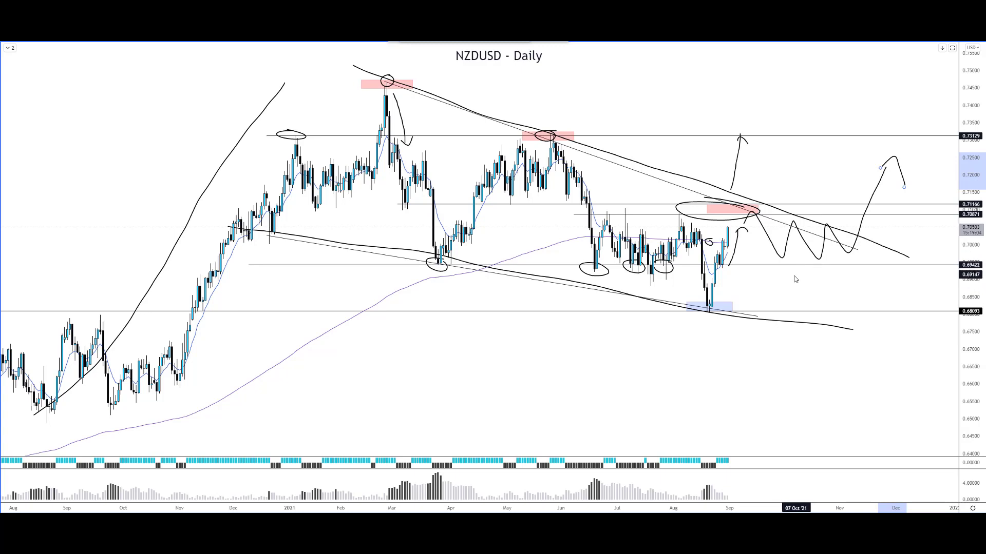
{"action": "mouse_move", "coordinate": [807, 261]}
{"action": "left_mouse_down"}
{"action": "mouse_move", "coordinate": [821, 270]}
{"action": "mouse_move", "coordinate": [796, 251]}
{"action": "mouse_move", "coordinate": [811, 301]}
{"action": "mouse_move", "coordinate": [824, 307]}
{"action": "mouse_move", "coordinate": [801, 312]}
{"action": "mouse_move", "coordinate": [830, 302]}
{"action": "left_mouse_up"}
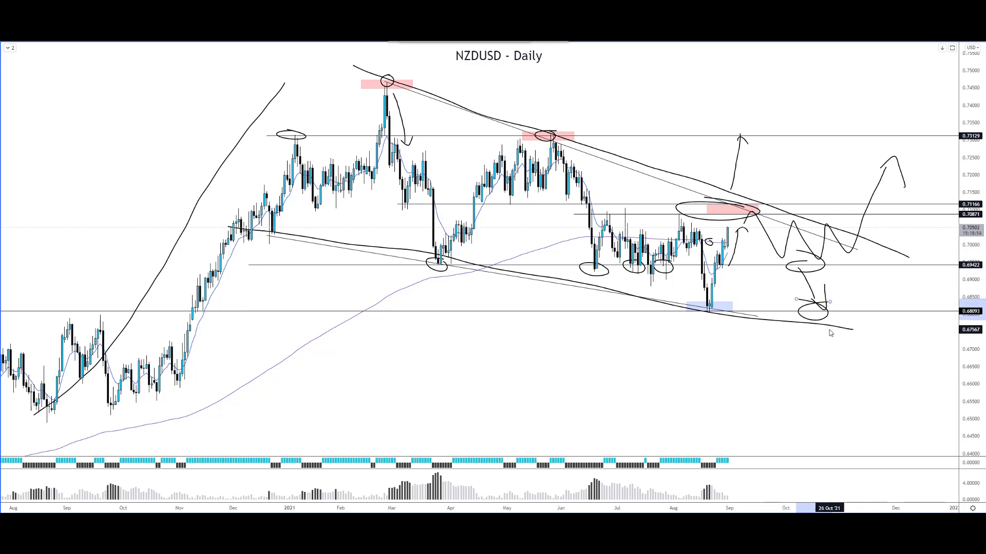
{"action": "mouse_move", "coordinate": [834, 314]}
{"action": "left_mouse_down"}
{"action": "mouse_move", "coordinate": [803, 321]}
{"action": "mouse_move", "coordinate": [831, 321]}
{"action": "mouse_move", "coordinate": [832, 421]}
{"action": "mouse_move", "coordinate": [854, 390]}
{"action": "left_mouse_up"}
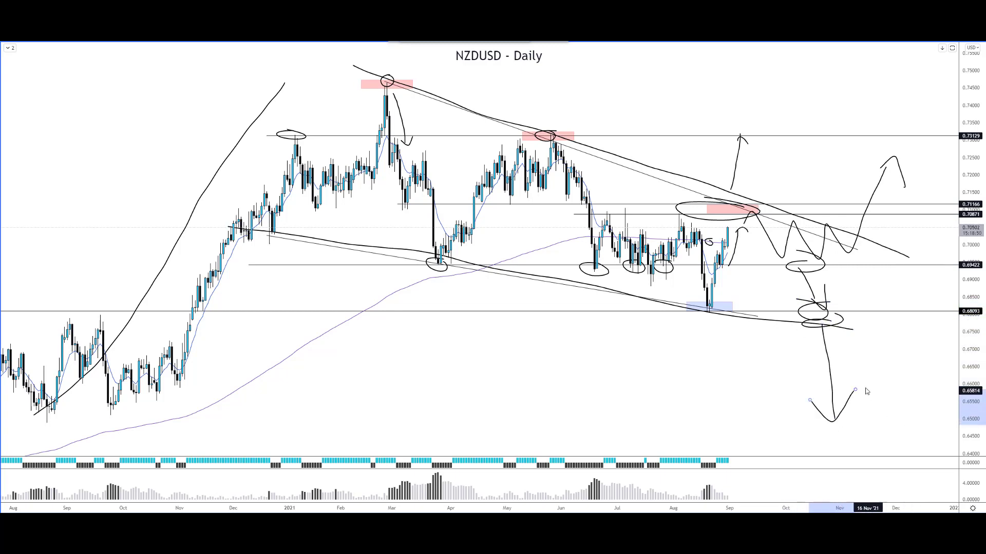
- Undo the downward projection, lower ellipses, zigzag path and rally curve with three Ctrl+Z presses
{"action": "key", "text": "ctrl+z"}
{"action": "key", "text": "ctrl+z"}
{"action": "key", "text": "ctrl+z"}
{"action": "key", "text": "ctrl+z"}
{"action": "key", "text": "ctrl+z"}
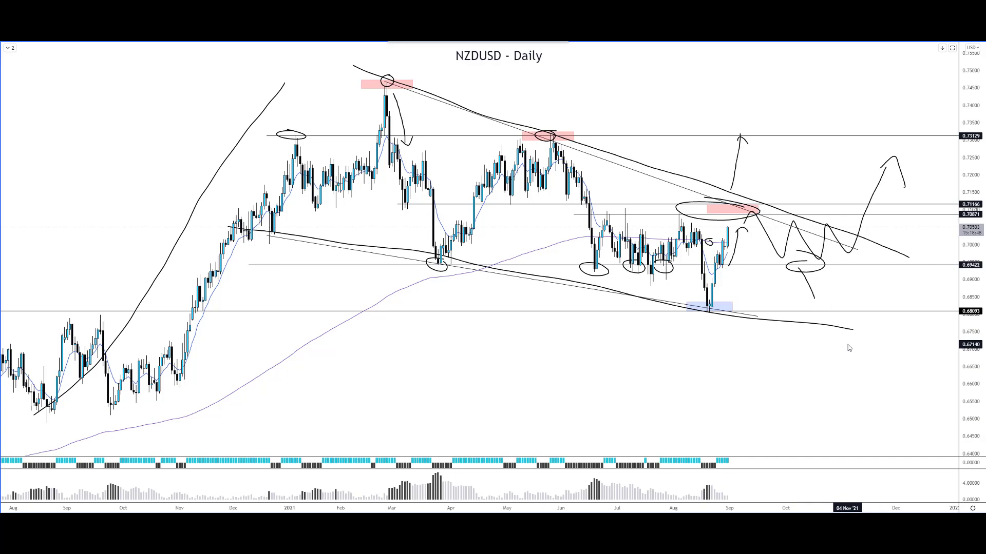
{"action": "key", "text": "ctrl+z"}
{"action": "key", "text": "ctrl+z"}
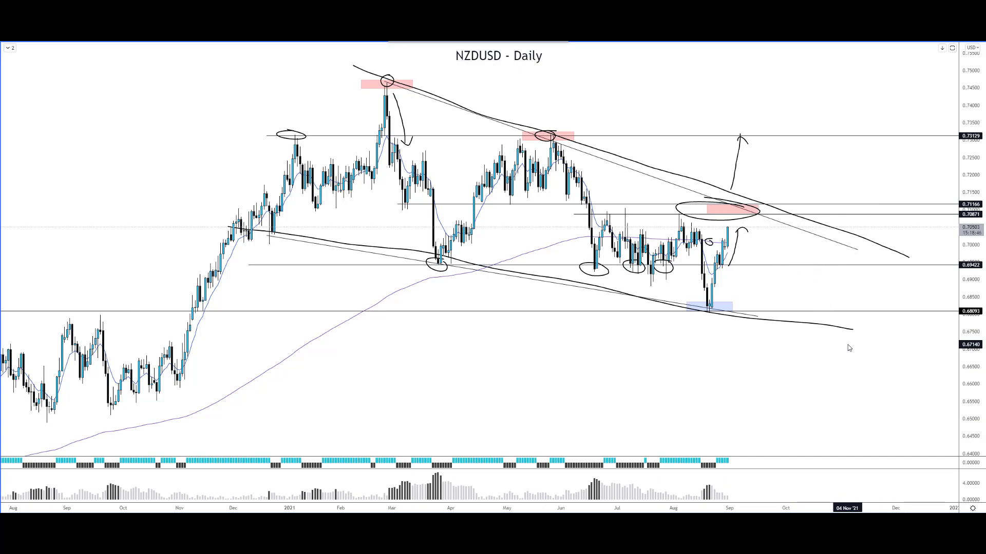
{"action": "key", "text": "ctrl+z"}
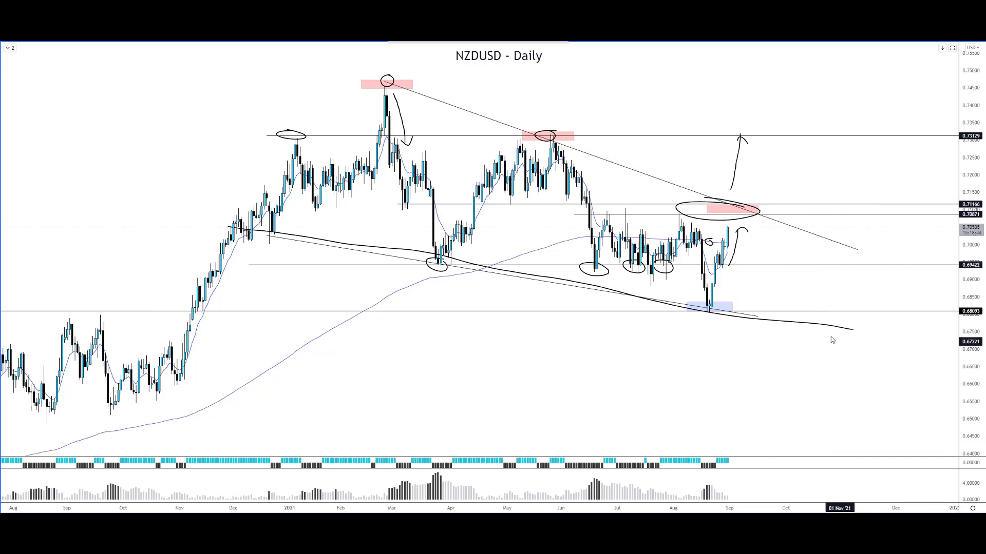